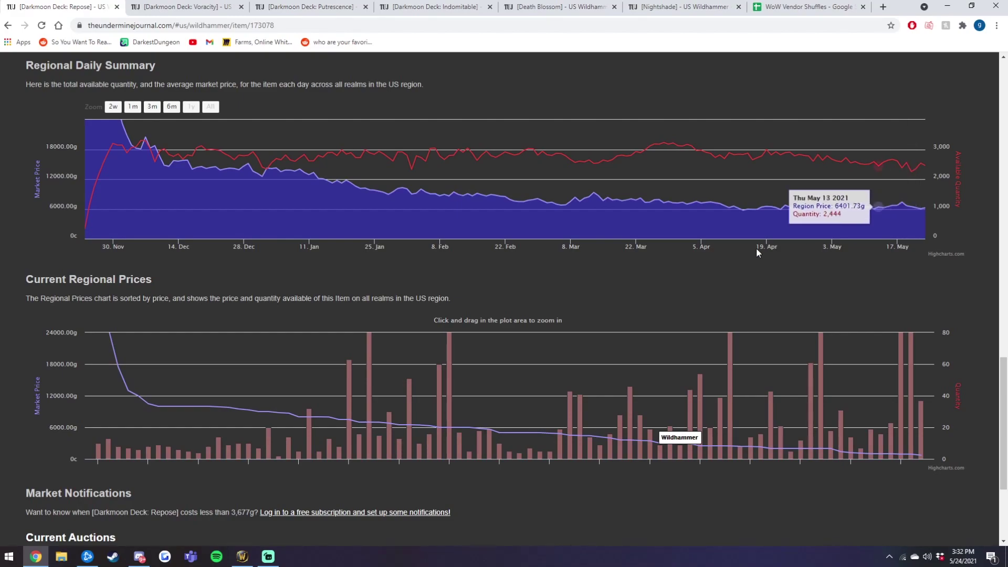
Step: Compare the regional daily price history of the Voracity, Putrescence, Indomitable and Repose Darkmoon decks
key(ctrl+Tab)
scroll(861, 340, down, 2)
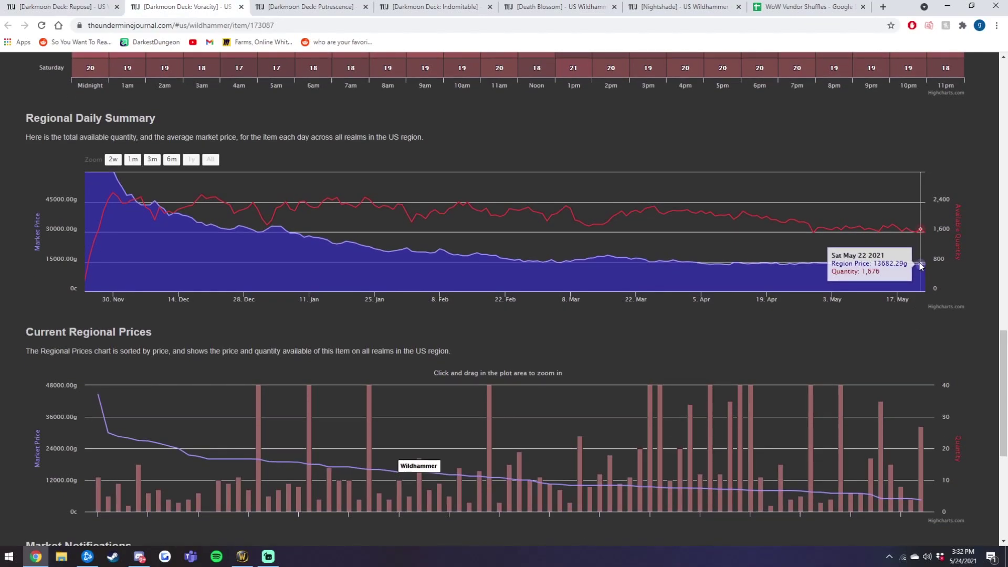
key(ctrl+Tab)
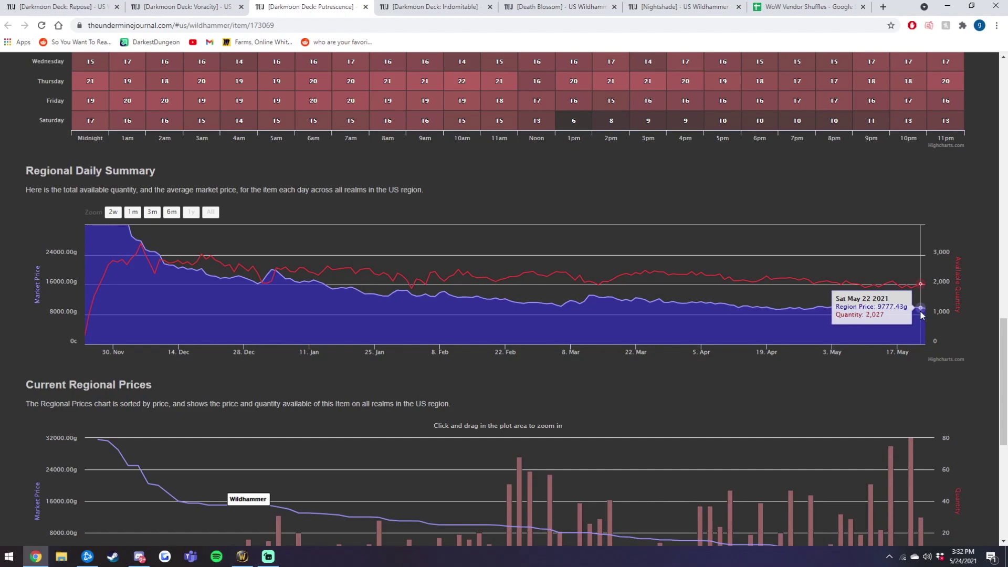
key(ctrl+Tab)
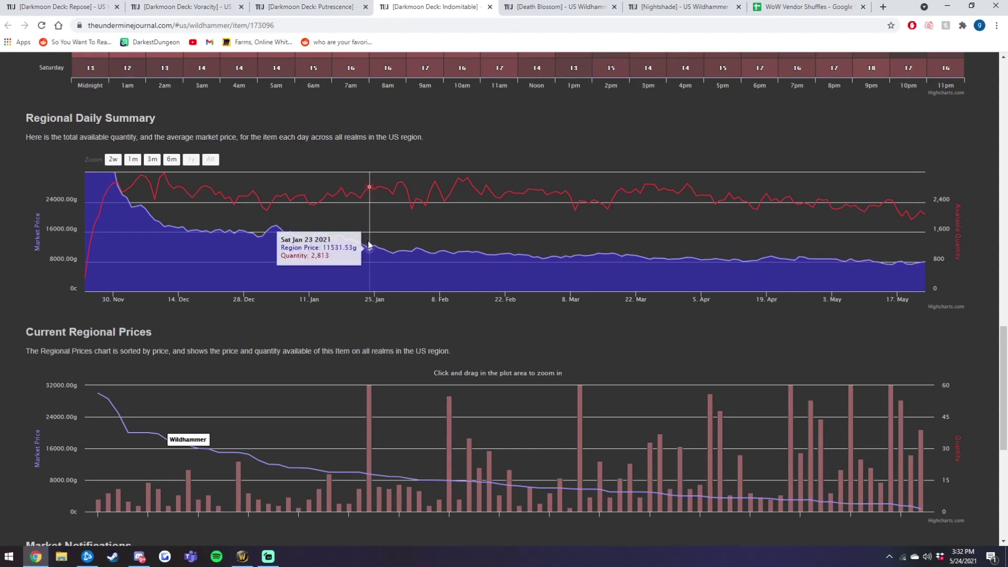
key(ctrl+shift+Tab)
key(ctrl+shift+Tab)
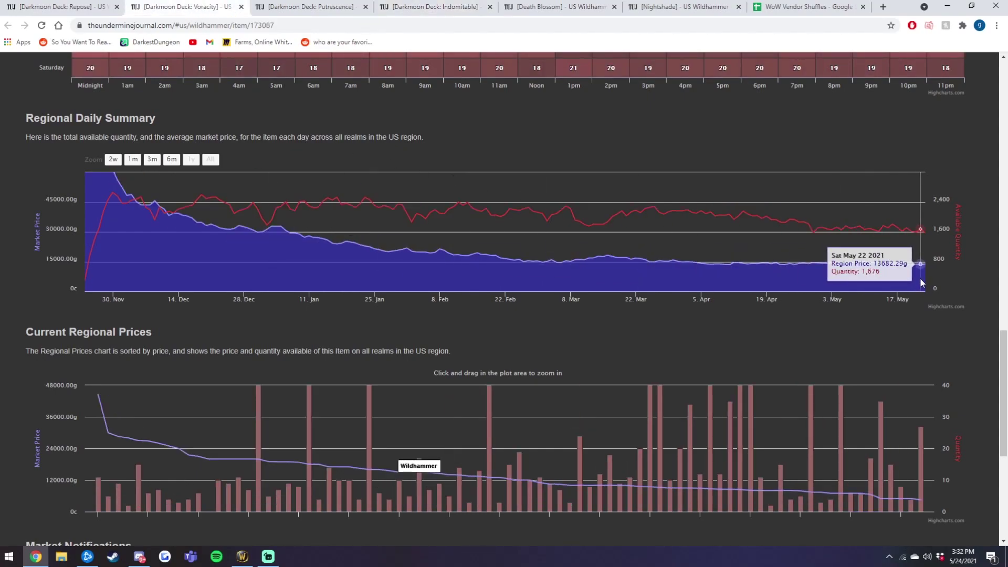
key(ctrl+shift+Tab)
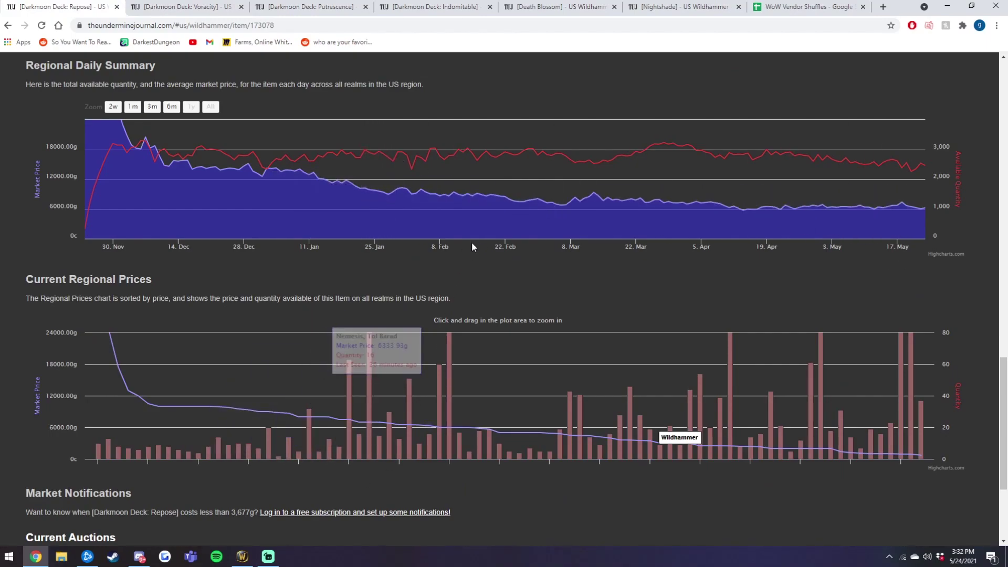
Step: Switch to the WoW Vendor Shuffles spreadsheet, glance at the Vendor Shuffle and Missives sheets, and review the DM Decks sheet
key(ctrl+shift+Tab)
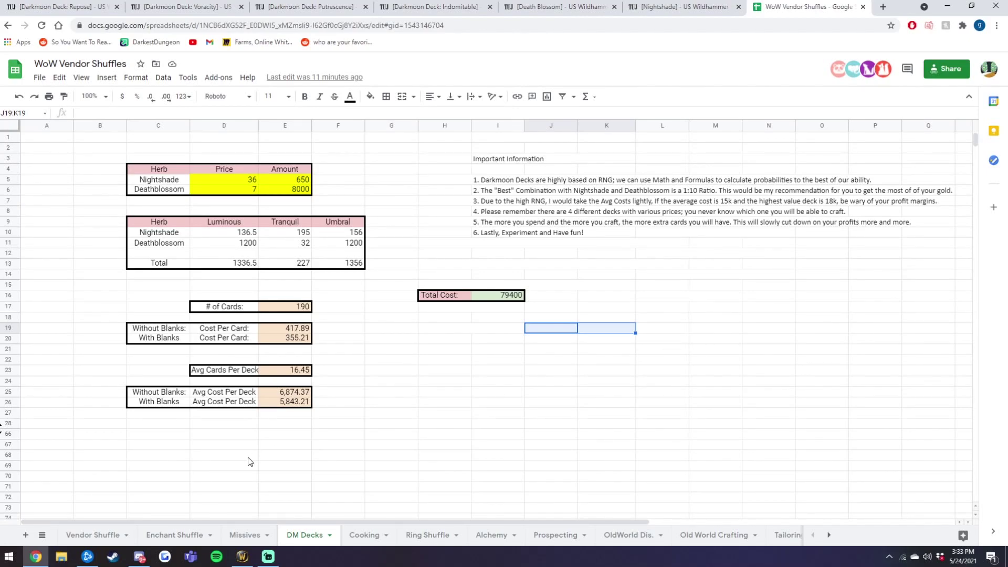
click(93, 535)
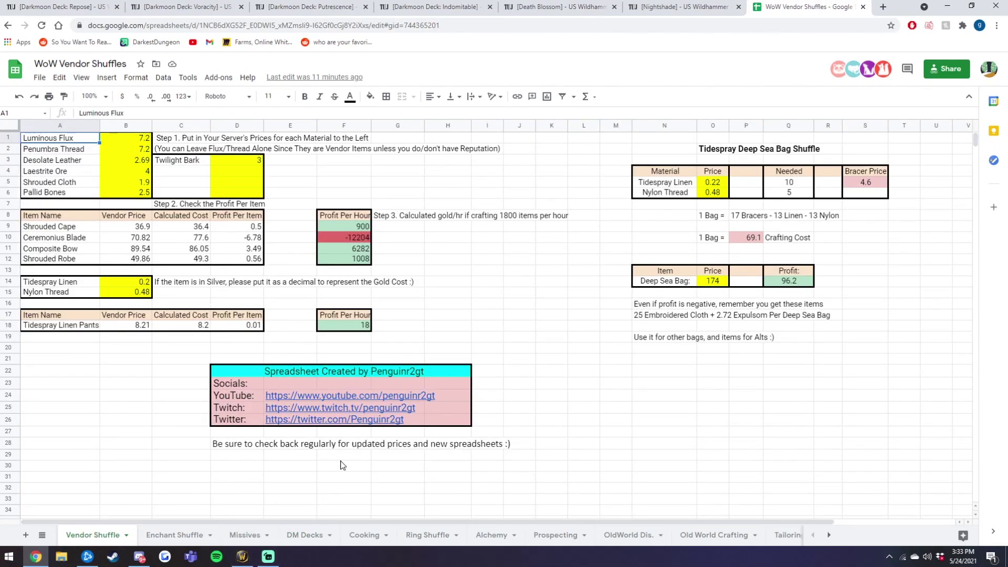
click(245, 535)
click(304, 535)
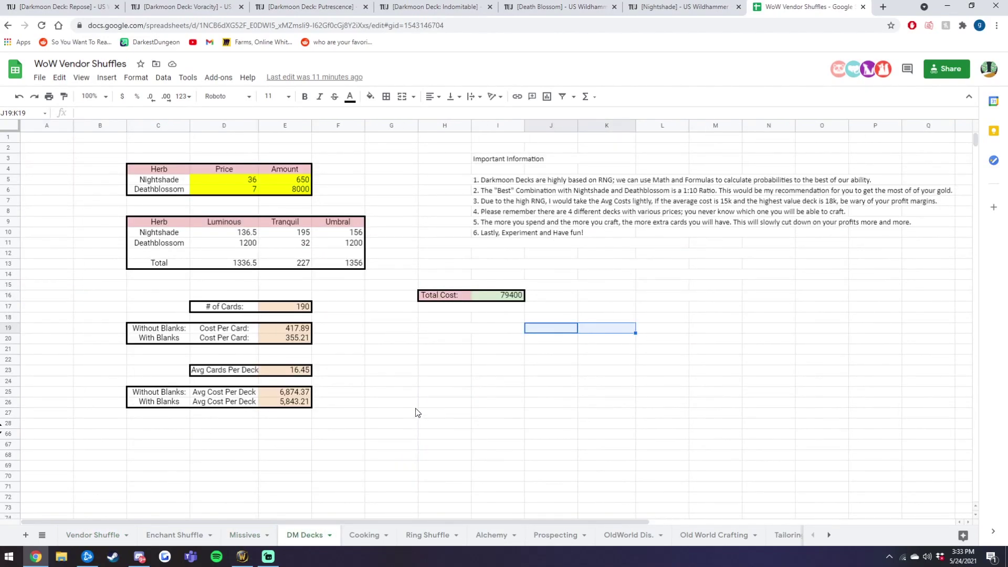
click(451, 414)
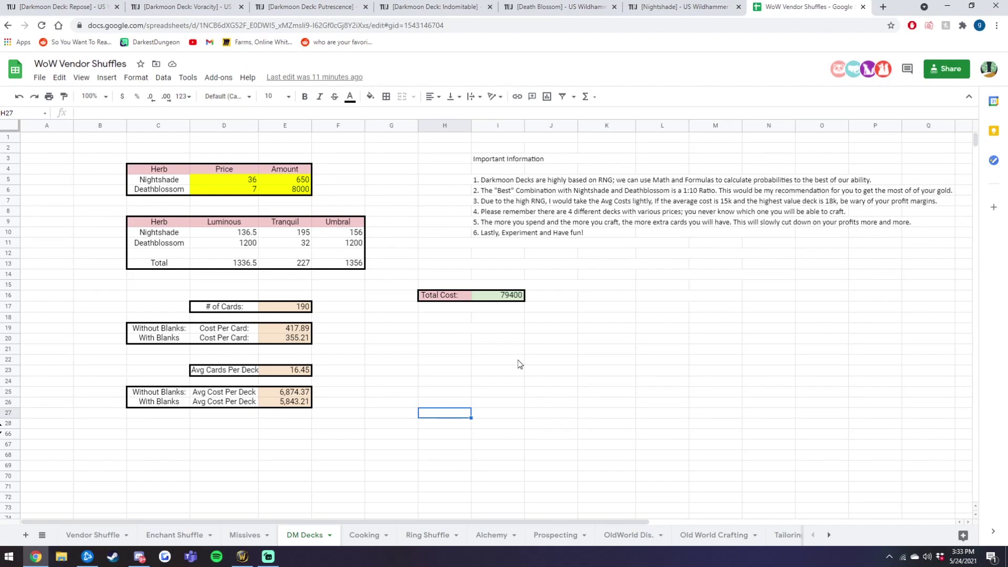
click(458, 223)
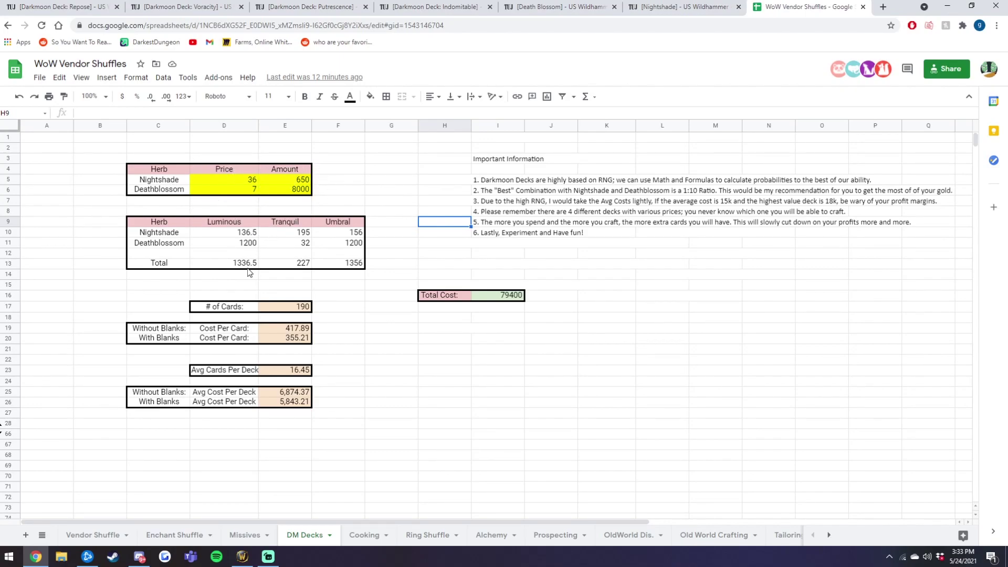
Step: On the DM Decks sheet, set the Deathblossom price to 4 and the Nightshade price to 35
double_click(254, 190)
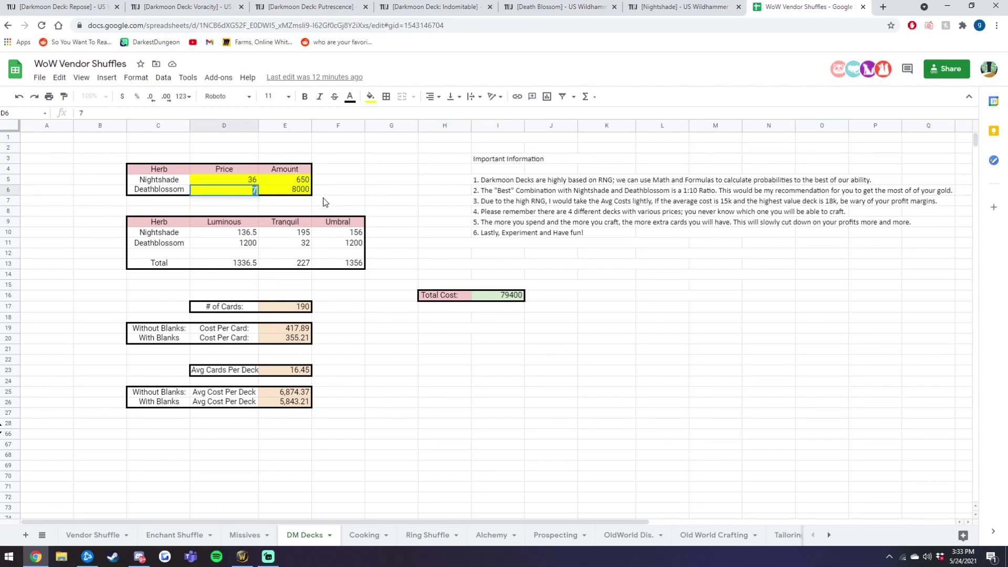
text(4)
key(Return)
double_click(241, 181)
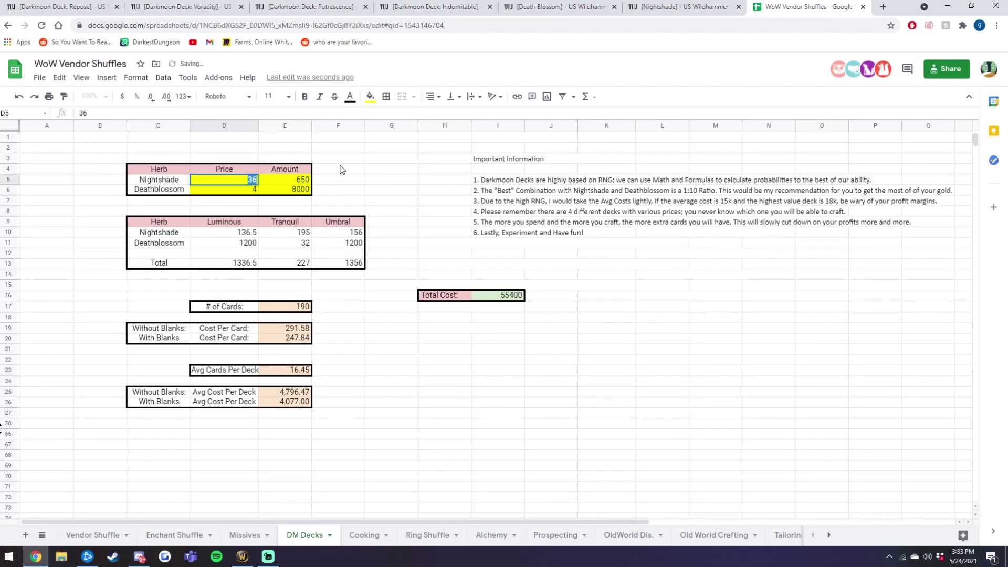
text(35)
key(Return)
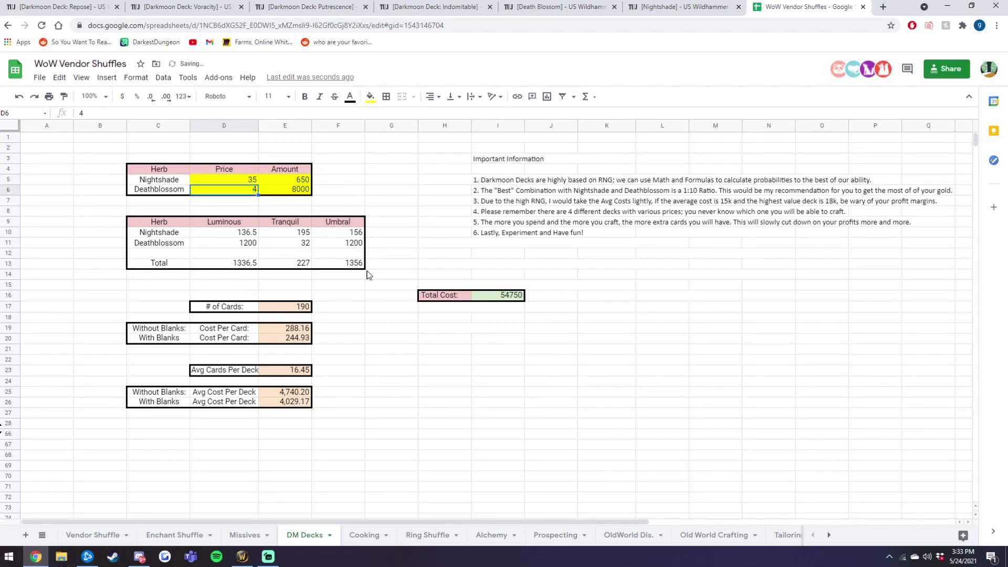
click(391, 360)
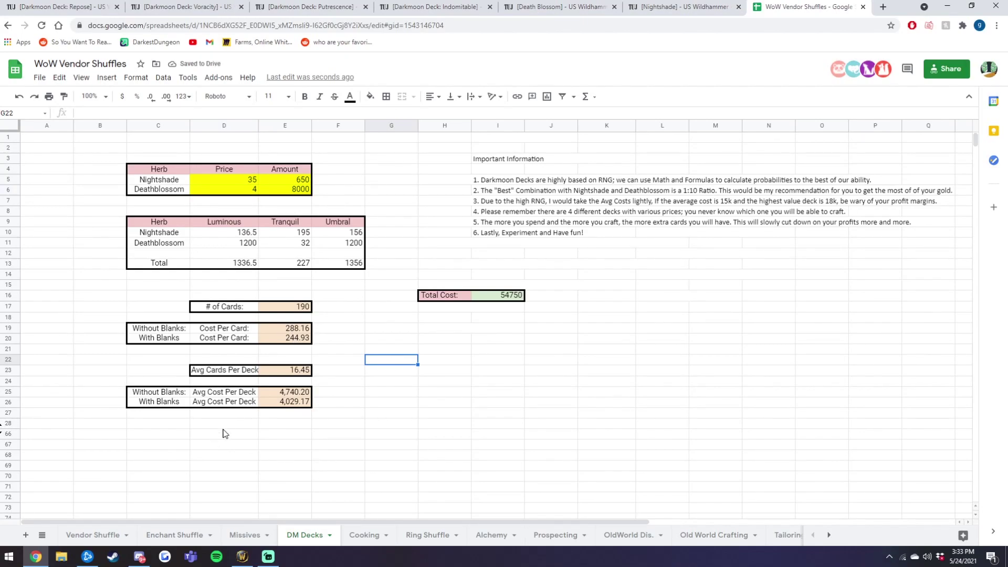
Step: Inspect the average cost per deck with blanks and the Nightshade and Deathblossom amounts it is based on
click(234, 403)
click(298, 402)
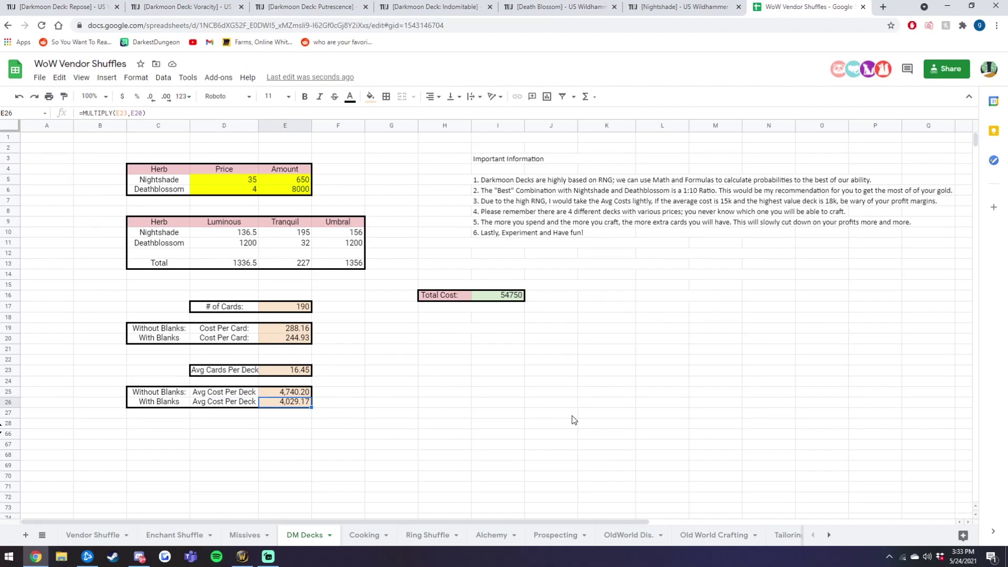
click(391, 200)
click(290, 404)
click(300, 179)
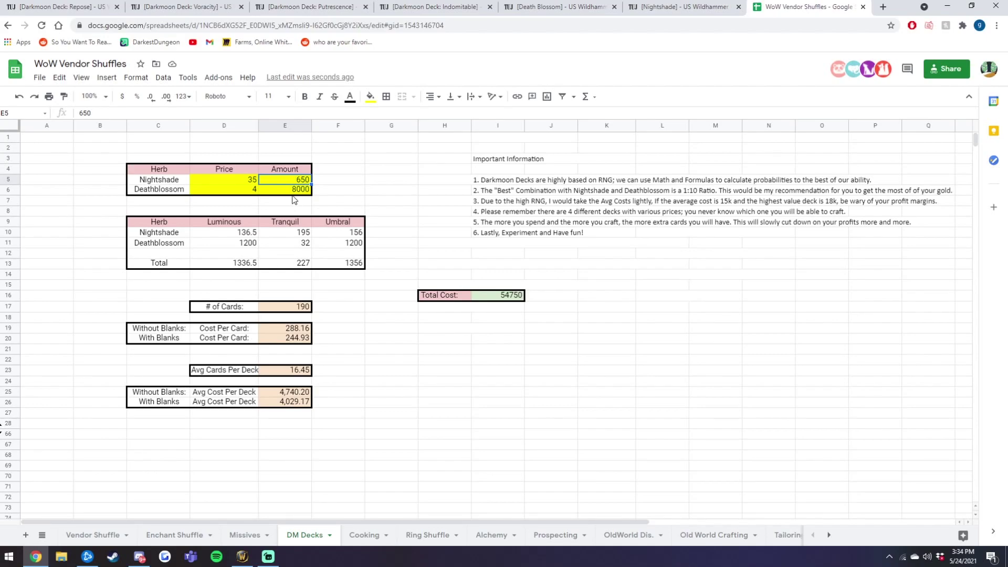
click(293, 196)
click(288, 403)
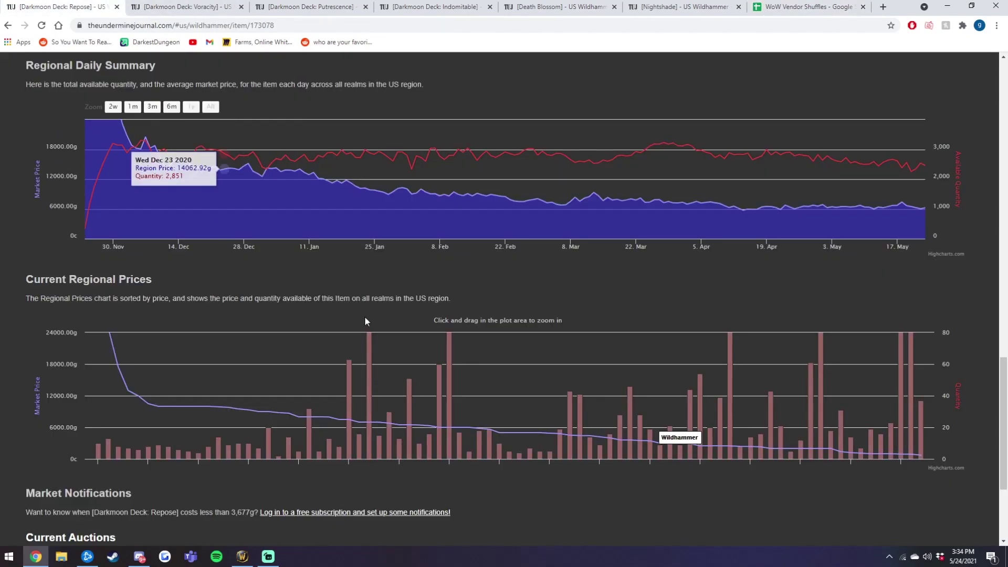
Step: Compare the Repose and Voracity decks' regional prices with the average deck costs on the DM Decks sheet
click(58, 7)
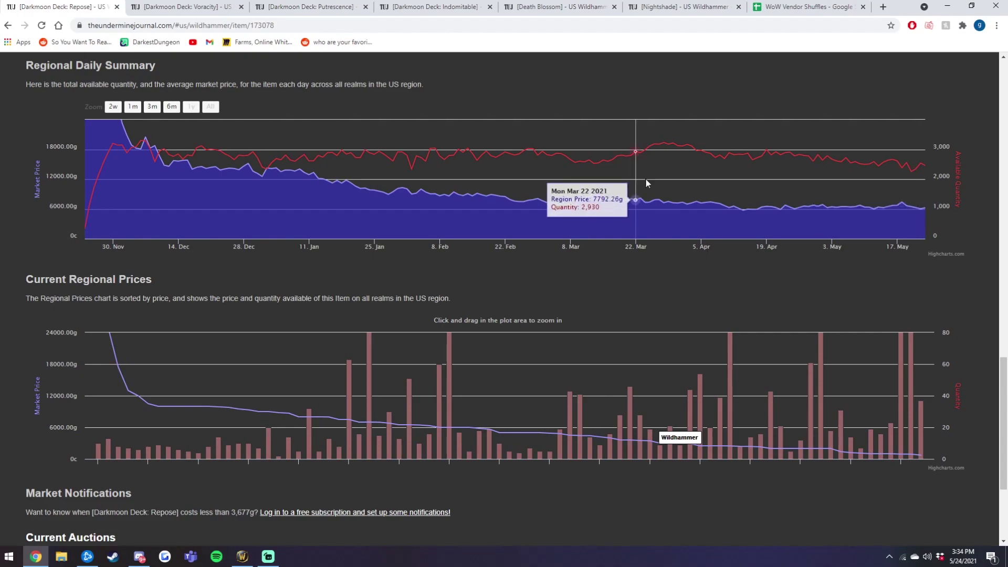
click(793, 6)
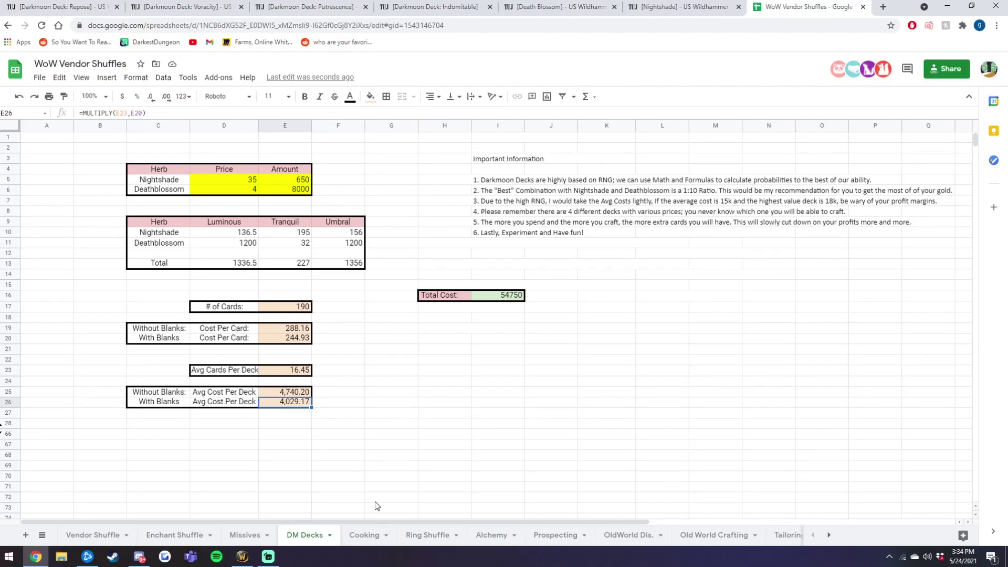
click(181, 19)
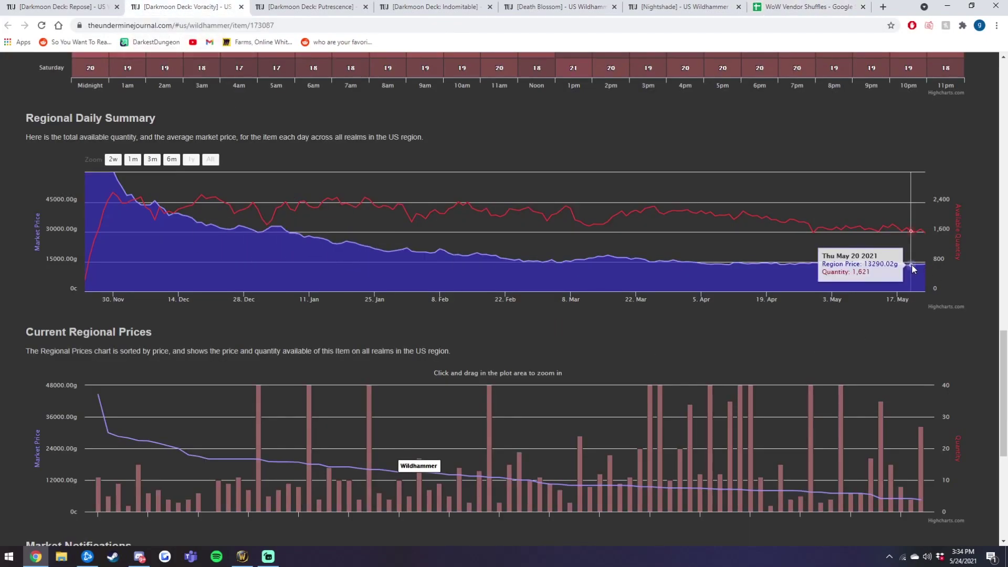
click(803, 7)
click(495, 371)
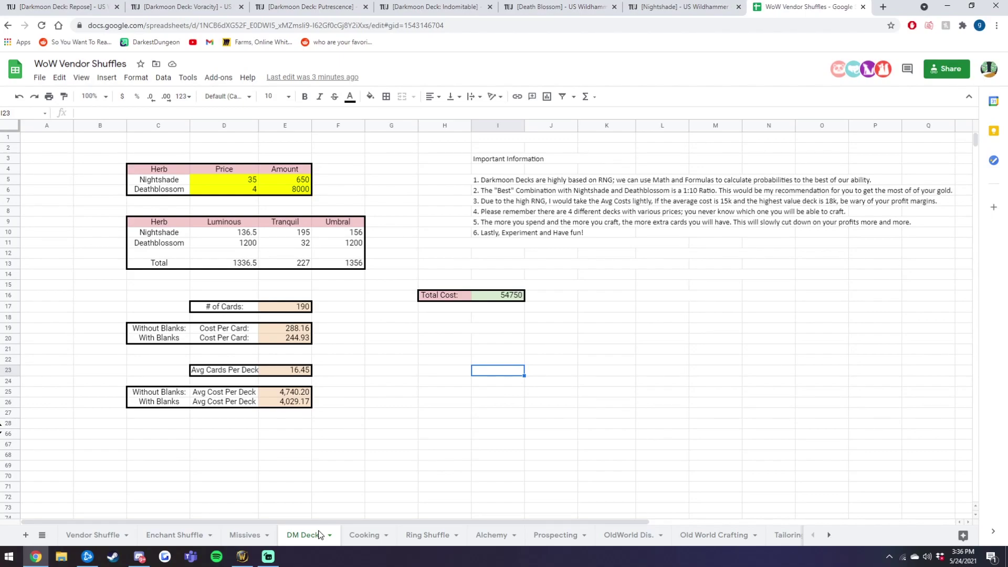
click(428, 445)
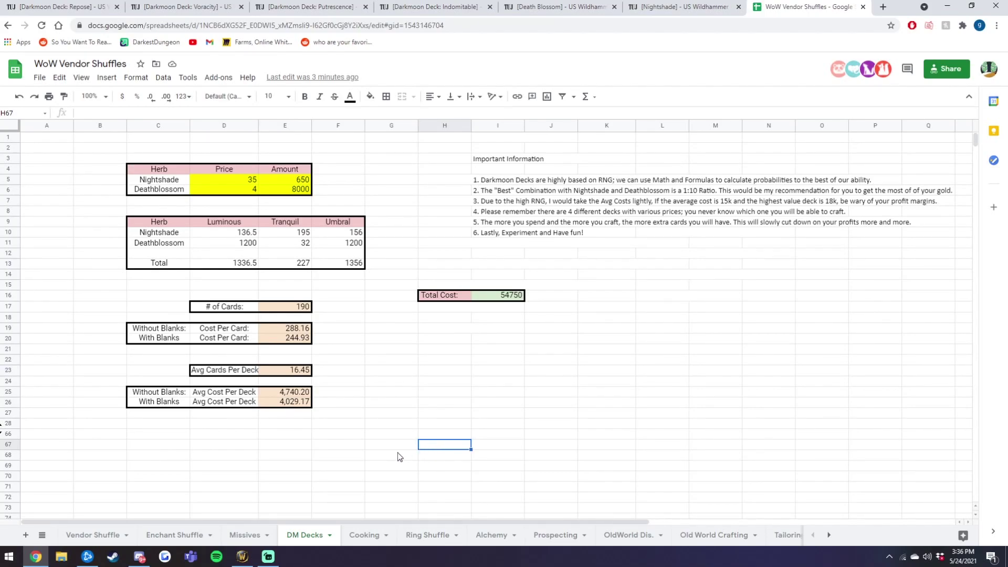
click(398, 456)
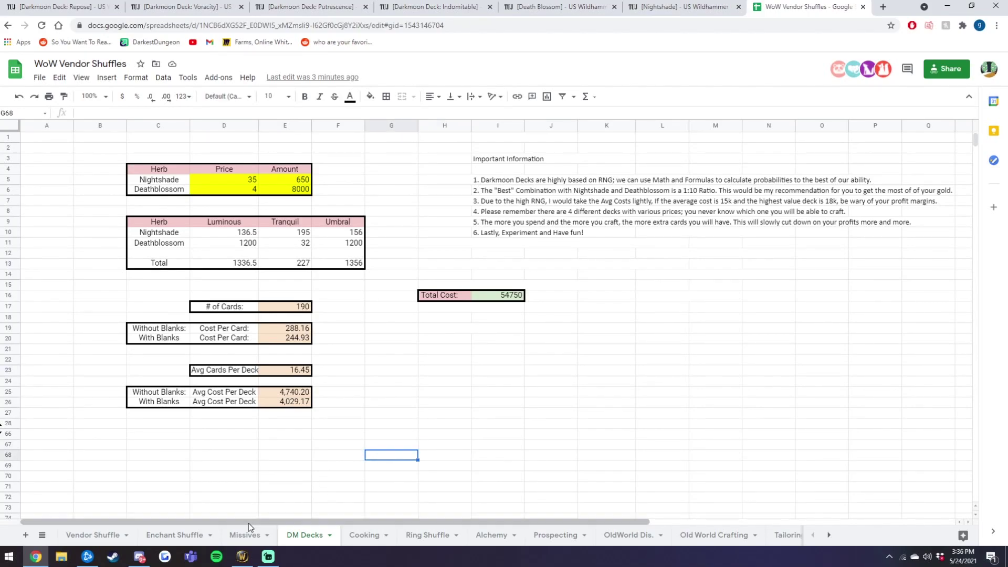
Step: Check the regional daily price charts for Nightshade, Death Blossom and the Repose deck
click(680, 7)
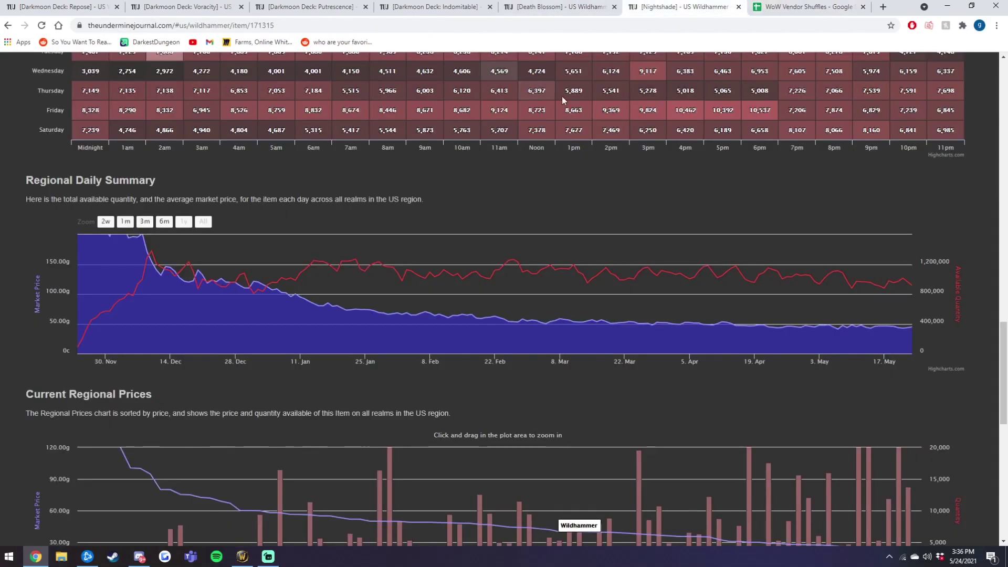
click(559, 7)
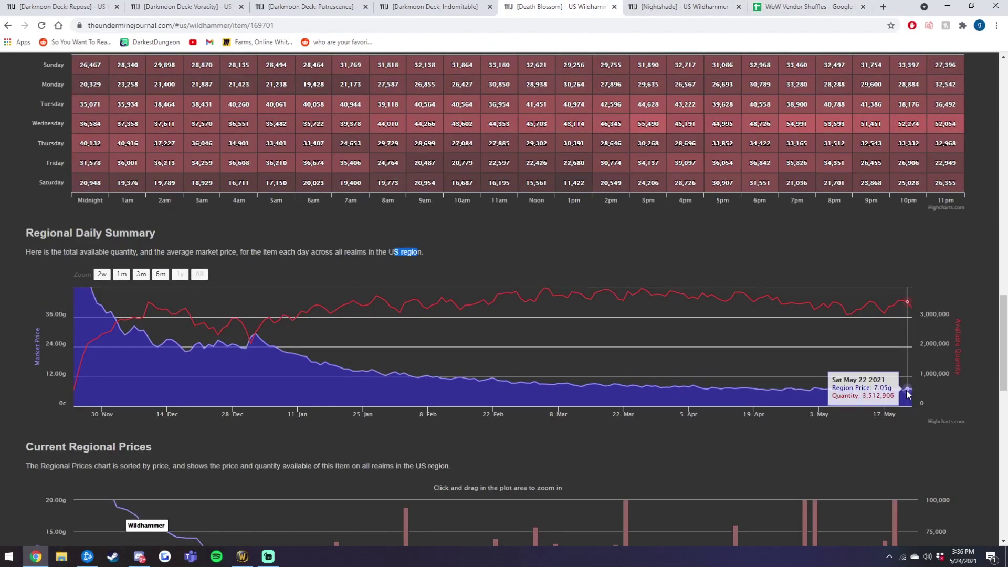
key(ctrl+1)
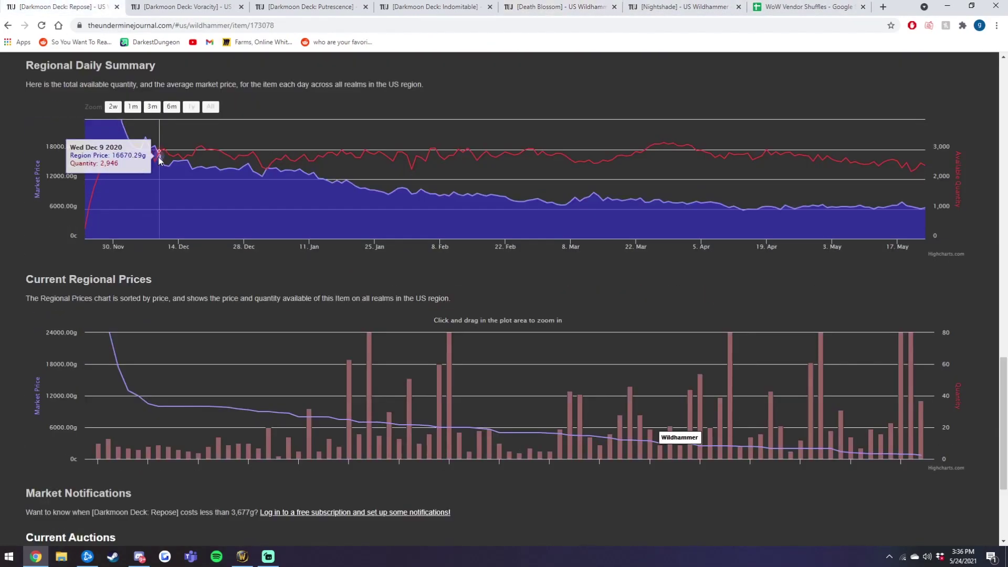
Step: On the DM Decks sheet, set the Deathblossom price to 7 and the Nightshade price to 42
click(777, 8)
click(231, 191)
text(7)
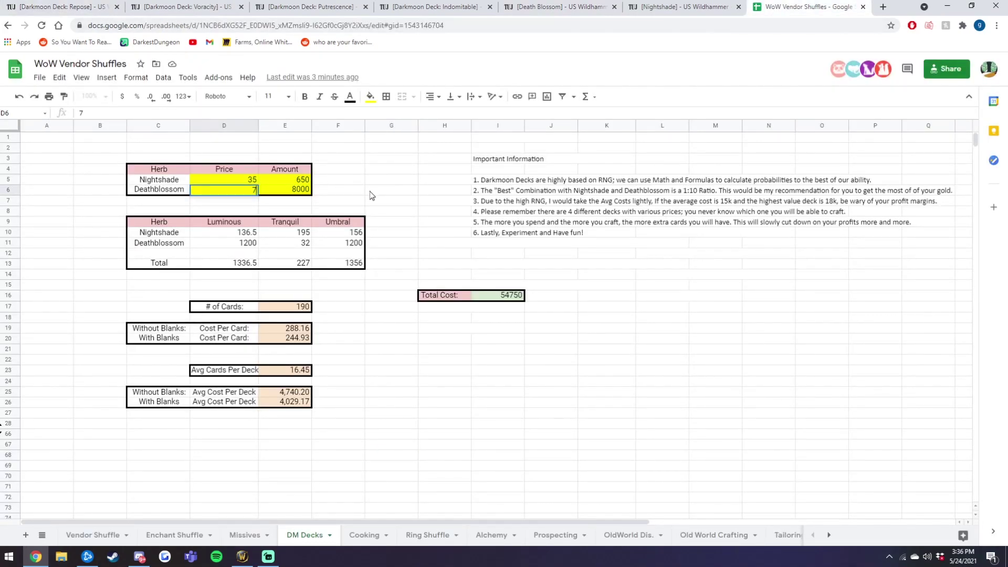
key(Return)
click(253, 179)
double_click(253, 179)
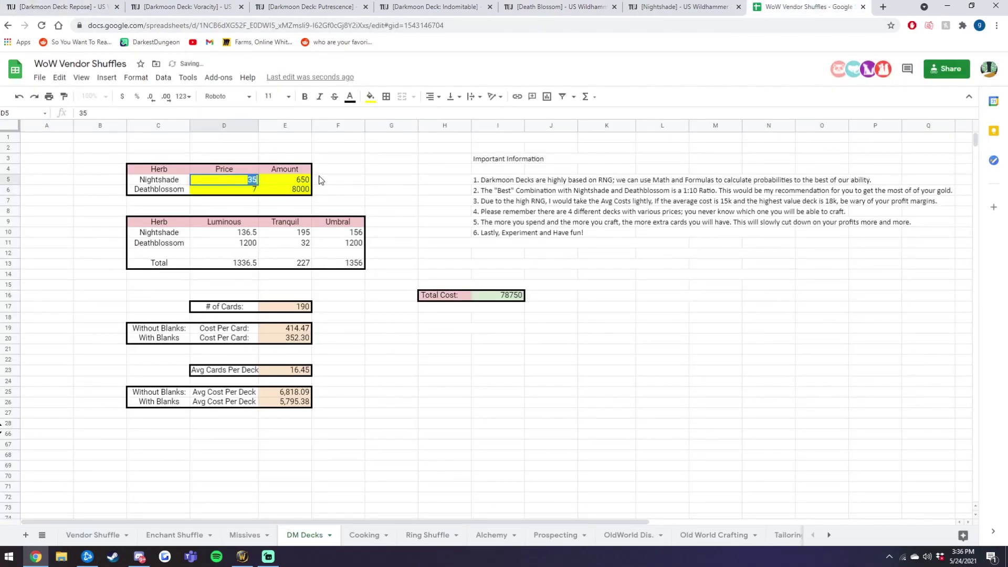
text(5)
text(42)
key(Return)
click(377, 362)
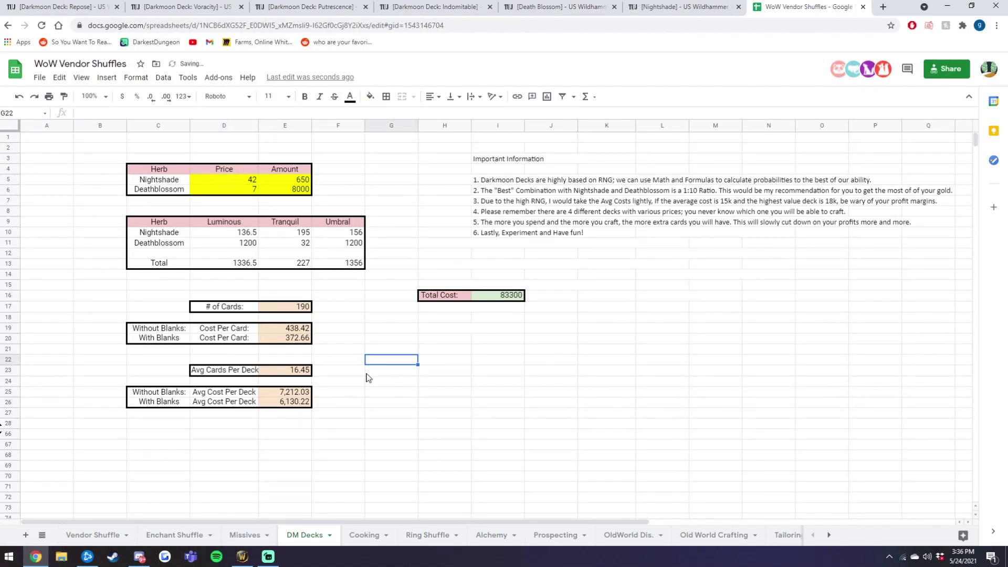
Step: Compare the average cost per deck with blanks against the Repose deck's regional price history
click(302, 406)
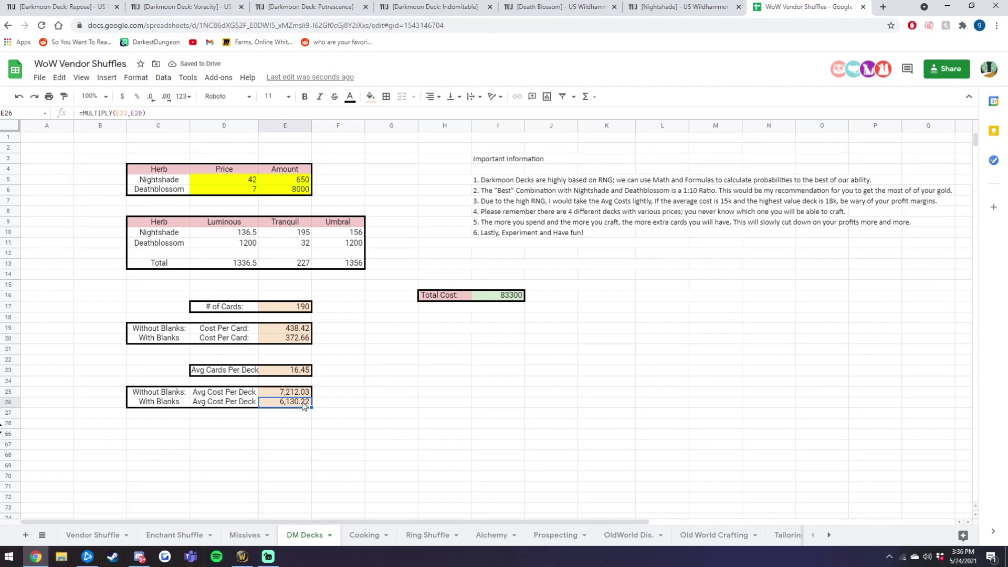
key(ctrl+Tab)
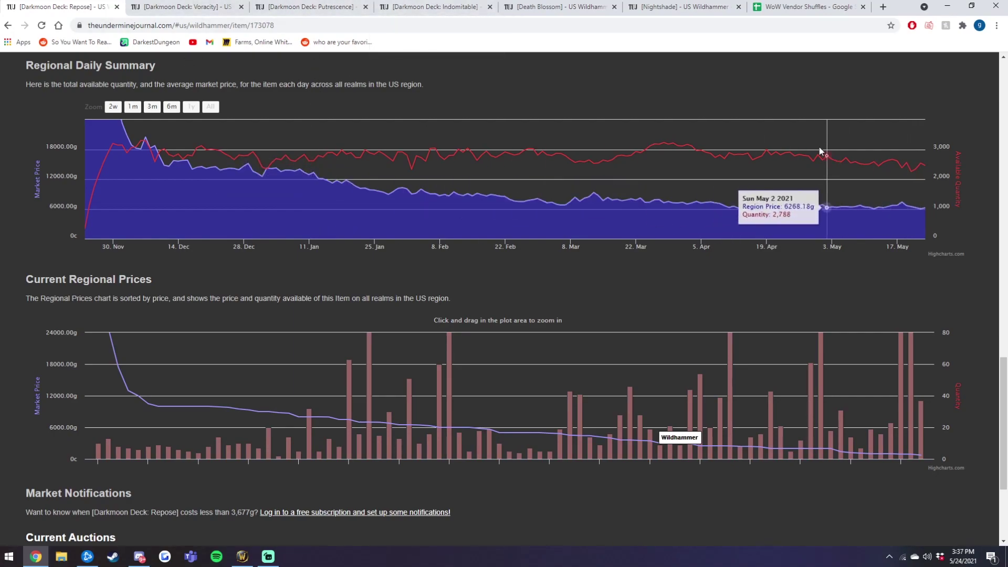
click(794, 4)
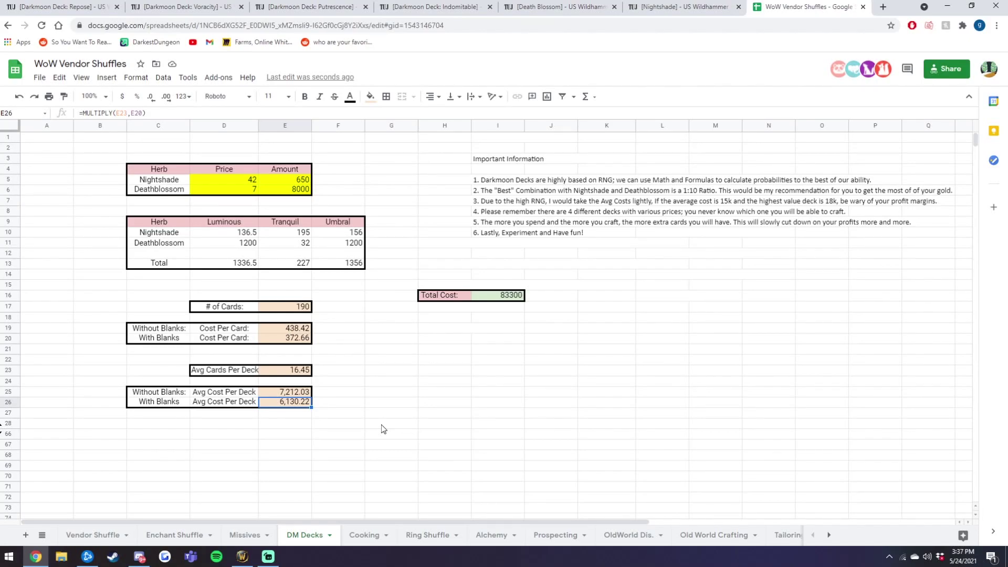
Step: Open the Missives sheet and review the Deathblossom total profits per 1000 herbs milled
key(ctrl+shift+Page_Up)
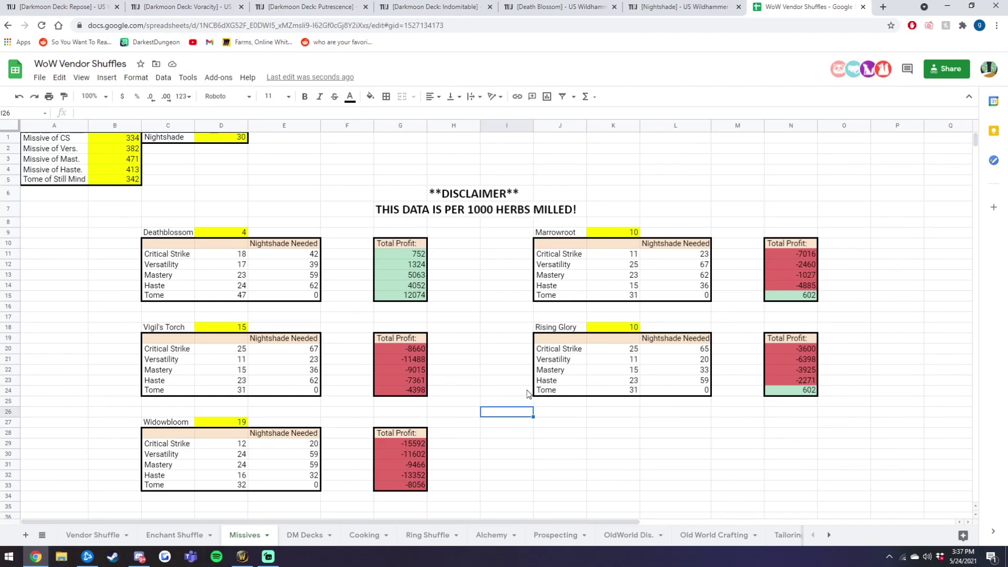
drag(505, 285, 504, 275)
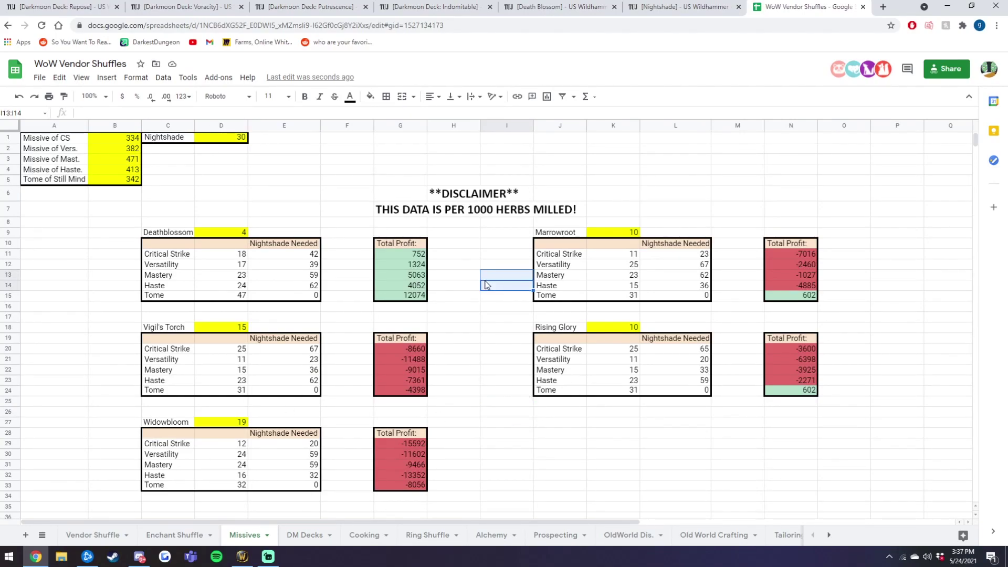
click(499, 211)
click(464, 298)
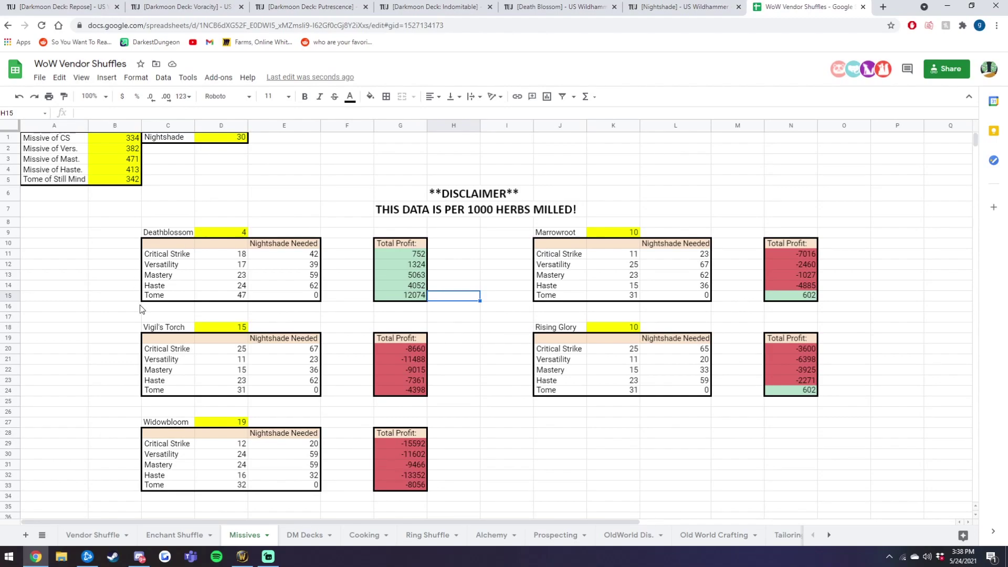
Step: Review the Missives sheet's price inputs for the missives, Tome of Still Mind, Nightshade and Deathblossom, plus the disclaimer about herbs milled
drag(114, 138, 116, 179)
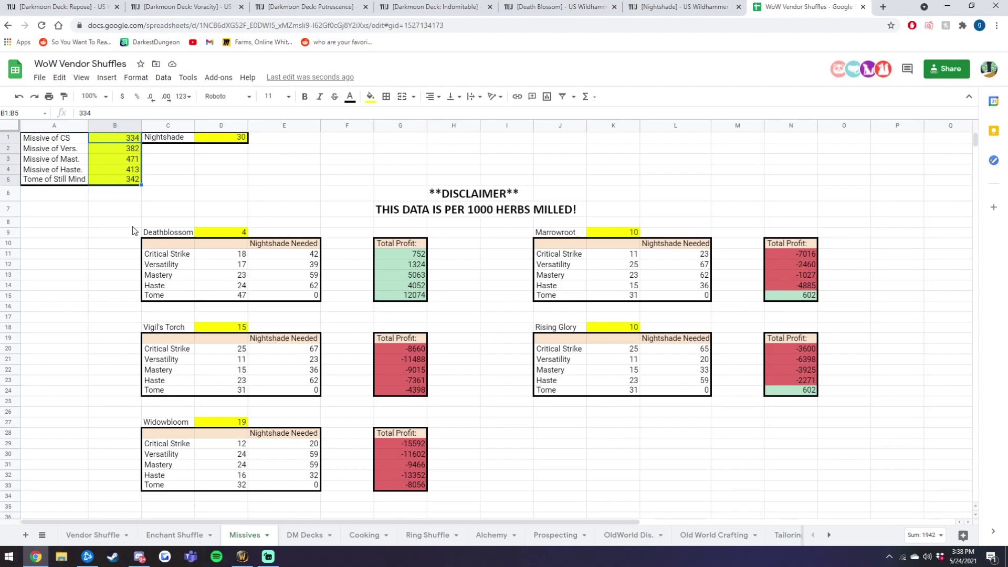
click(118, 160)
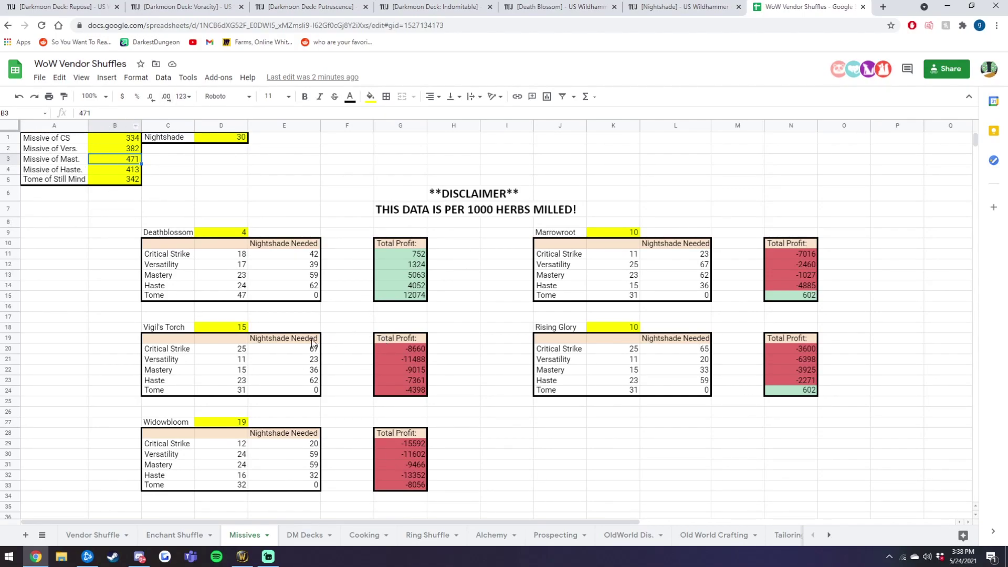
click(229, 140)
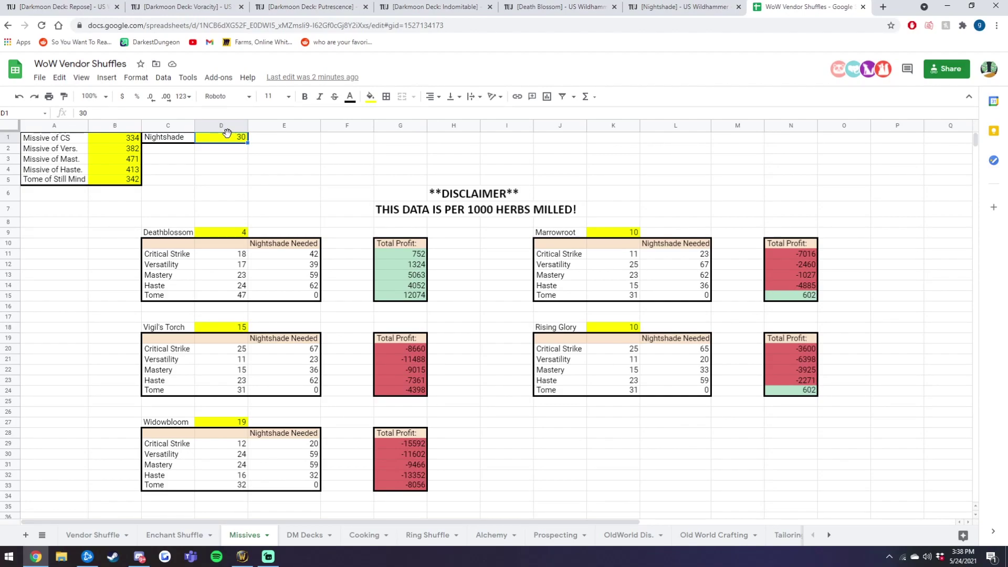
click(229, 237)
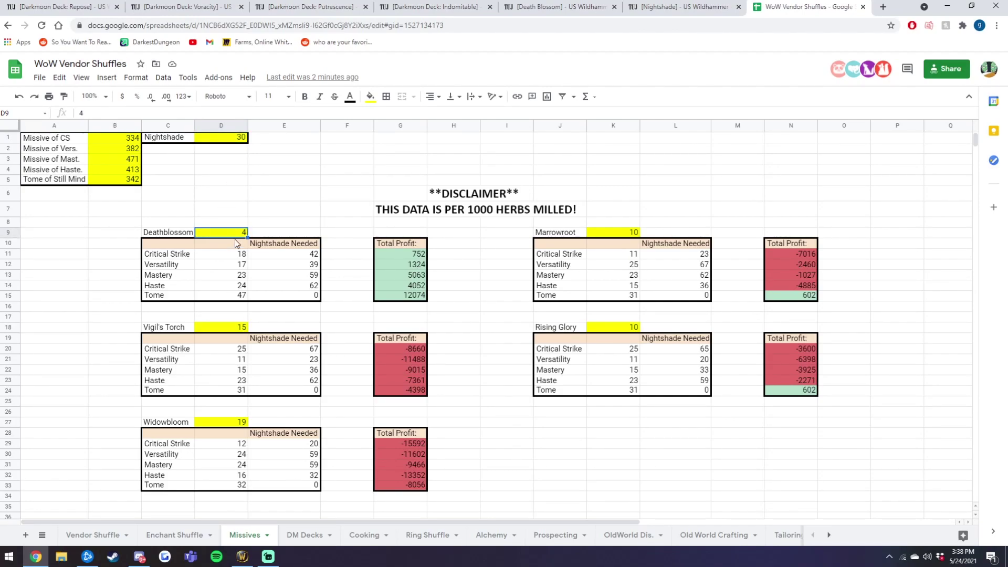
click(274, 212)
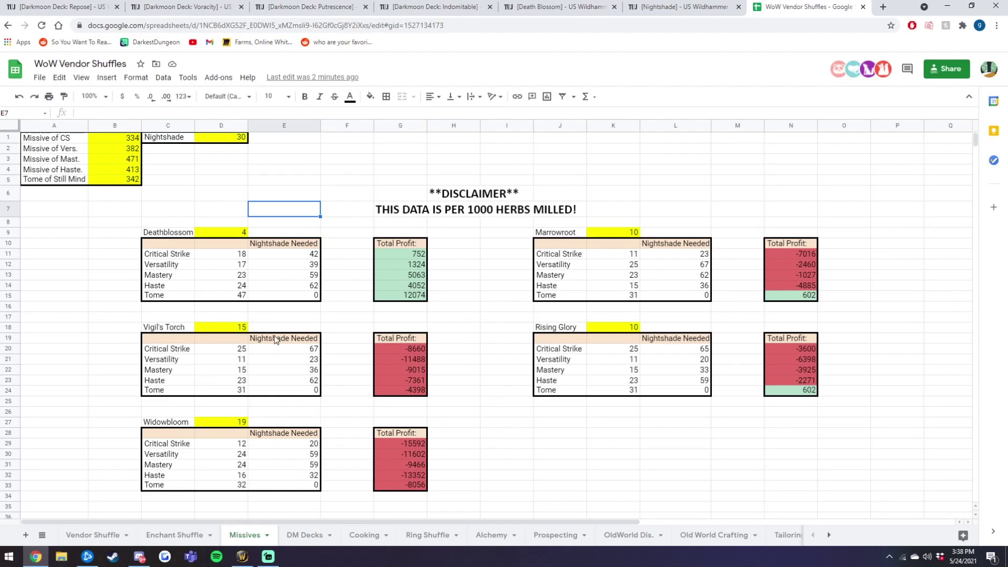
click(477, 211)
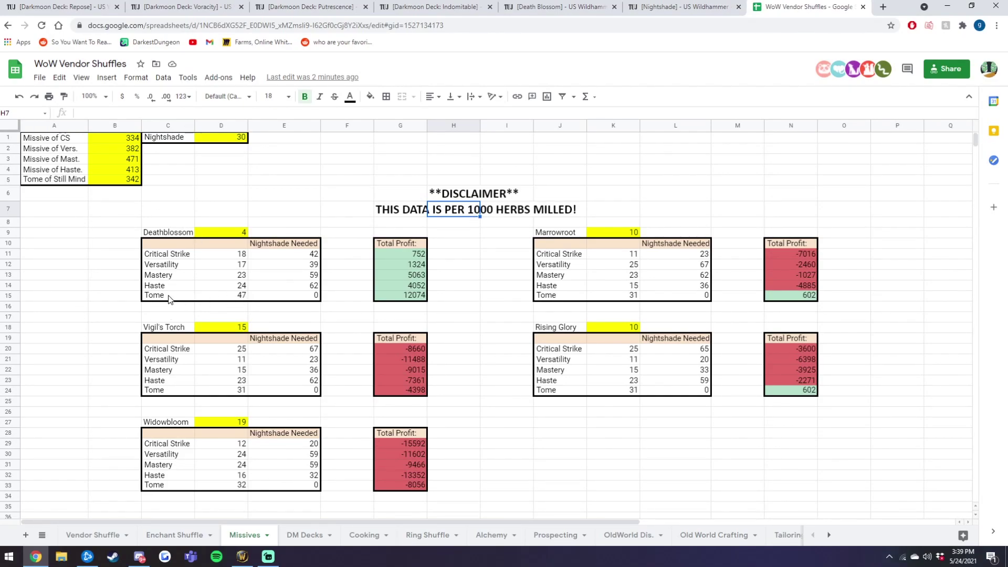
Step: Compare the Deathblossom total profit cells for Tome, Haste, Critical Strike, Versatility and Mastery, including the crafted quantity for Haste
click(418, 297)
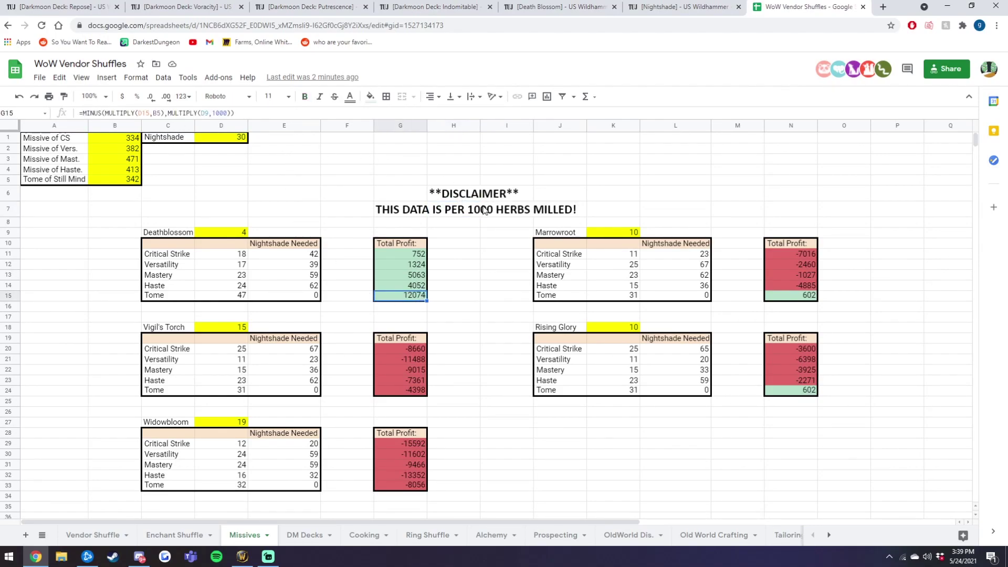
click(233, 288)
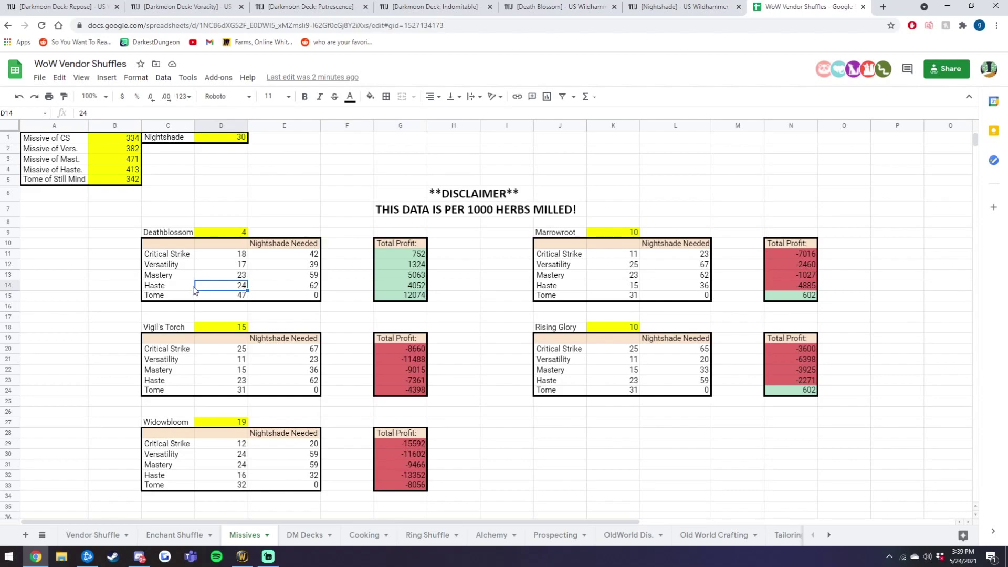
click(411, 289)
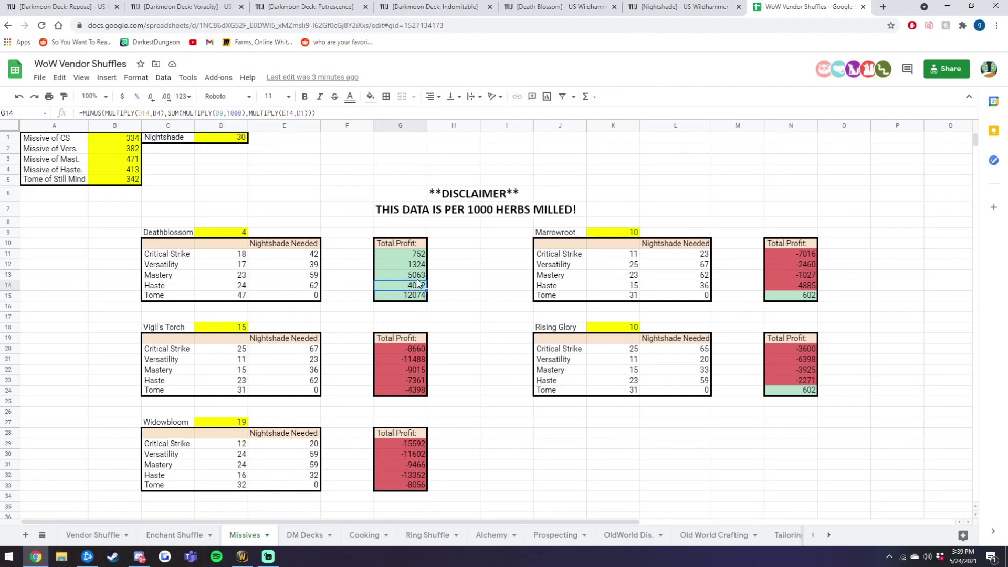
click(412, 257)
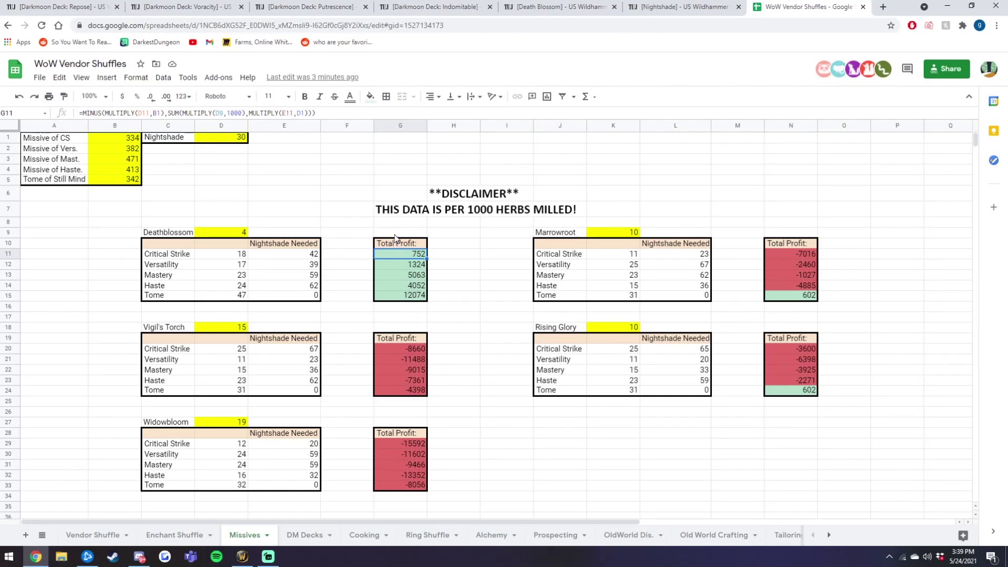
click(395, 268)
click(348, 314)
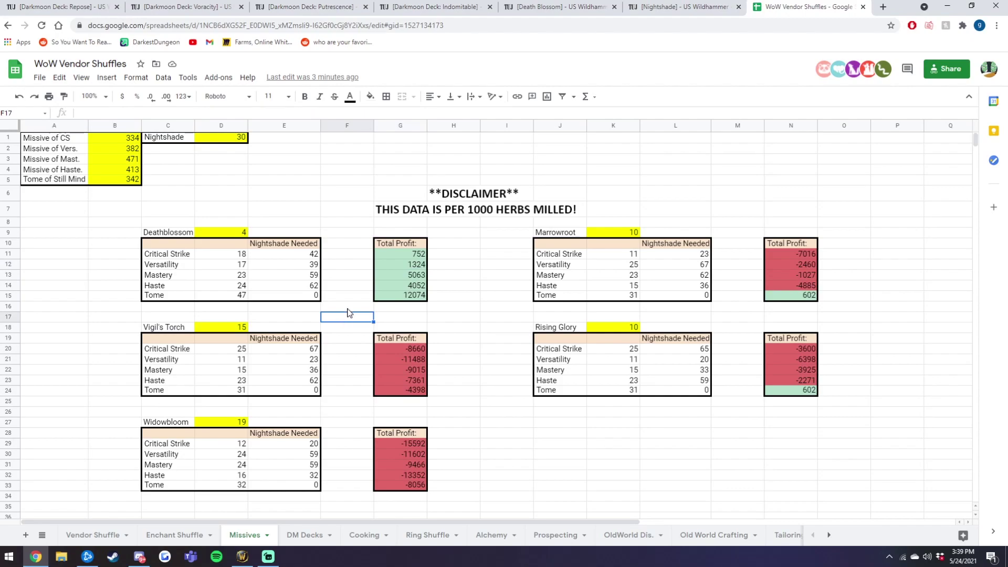
click(415, 277)
click(407, 286)
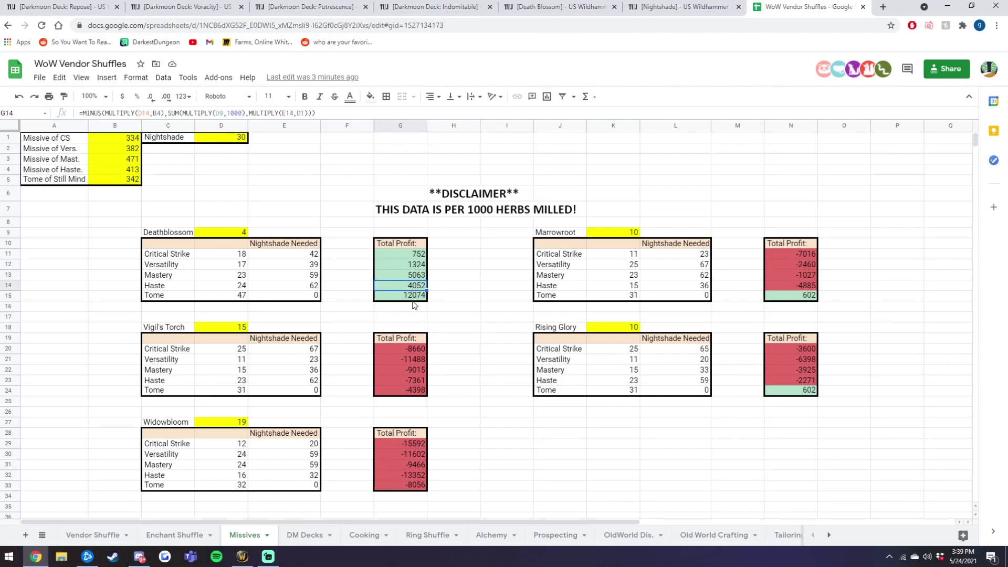
click(408, 295)
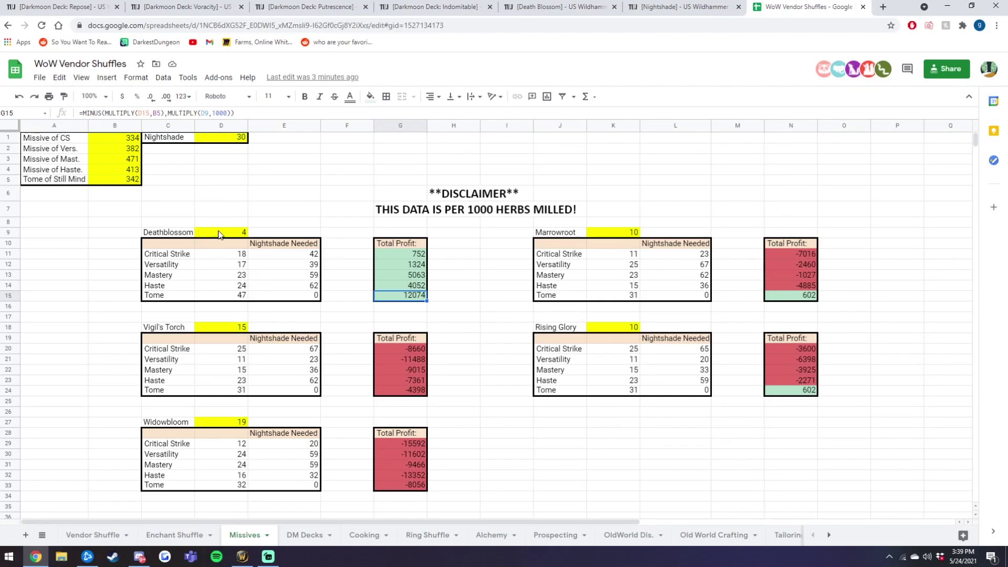
click(423, 278)
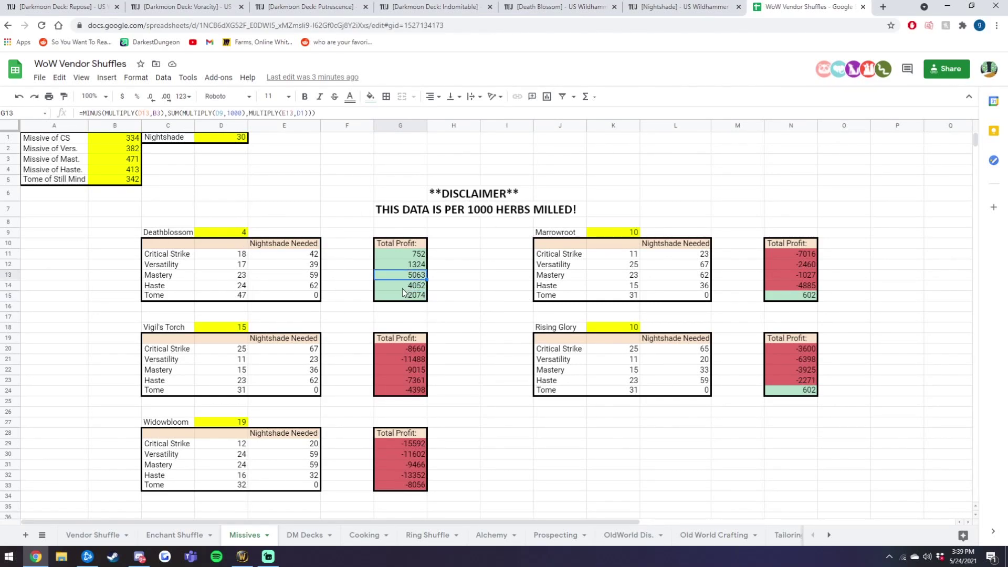
Step: Check the Nightshade needed for the Mastery and Haste missives in the Deathblossom table
click(311, 278)
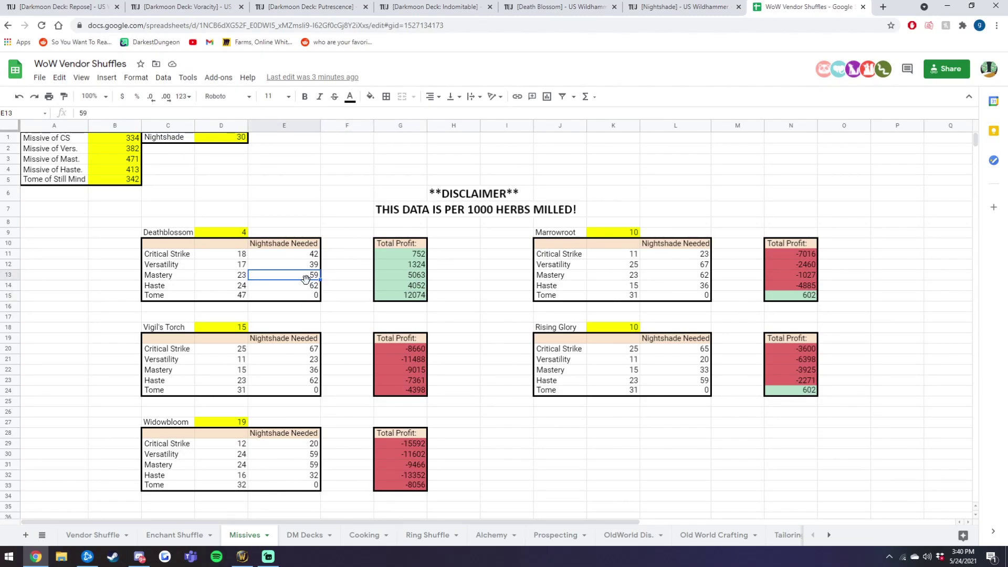
click(314, 286)
click(309, 276)
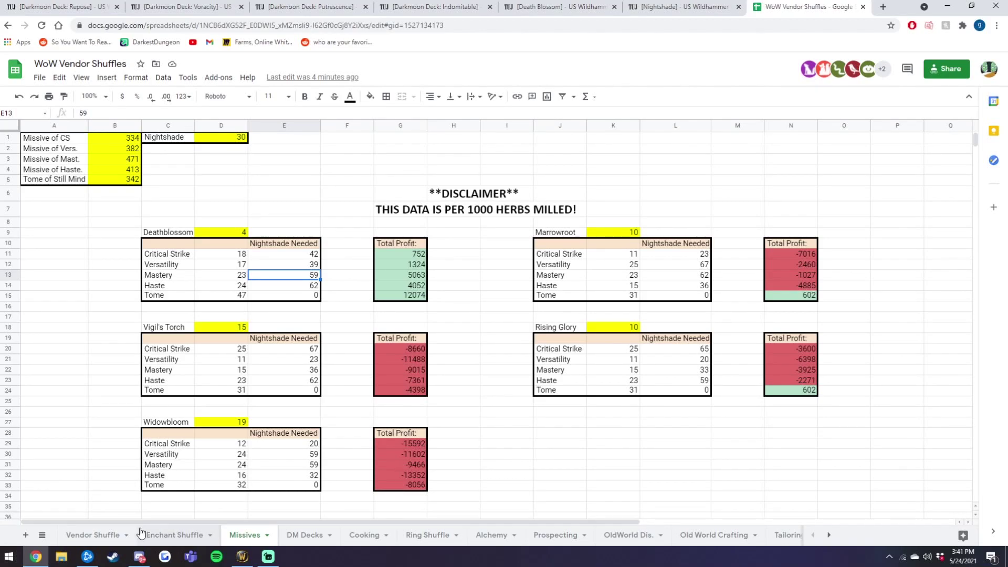
click(497, 387)
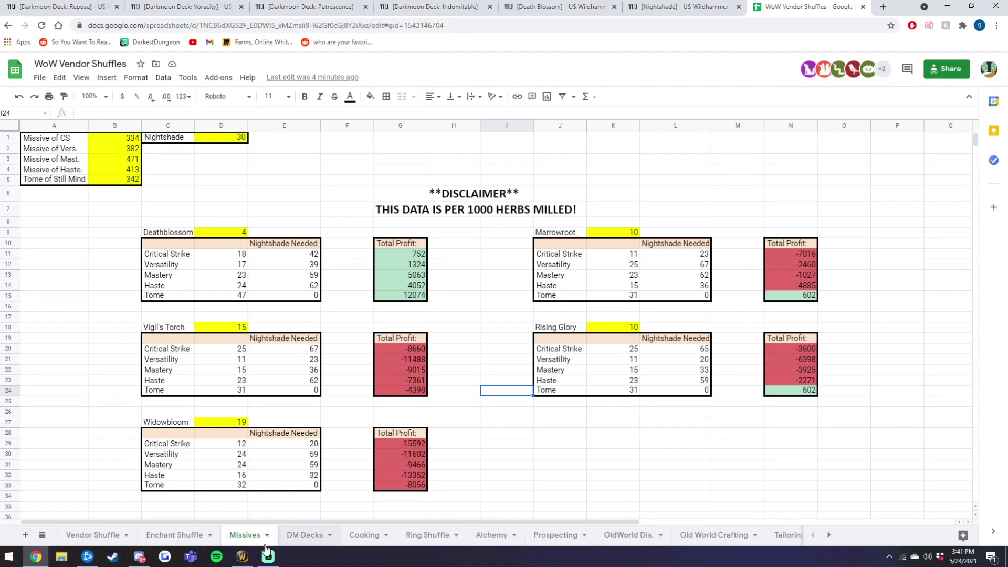
click(303, 537)
click(244, 535)
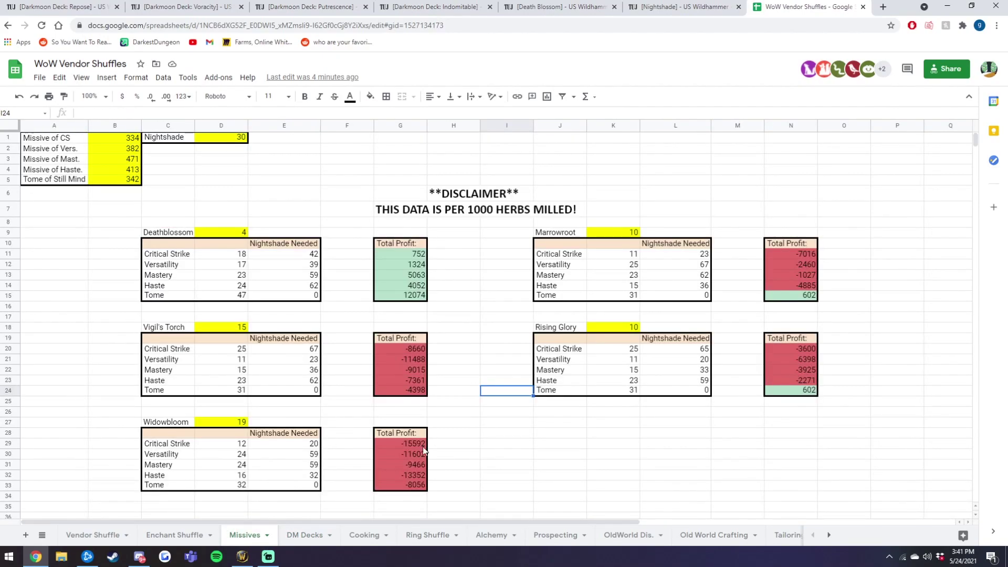
Step: Switch to World of Warcraft, close the TSM Destroying window and open the character's inventory
click(242, 556)
click(535, 308)
click(462, 118)
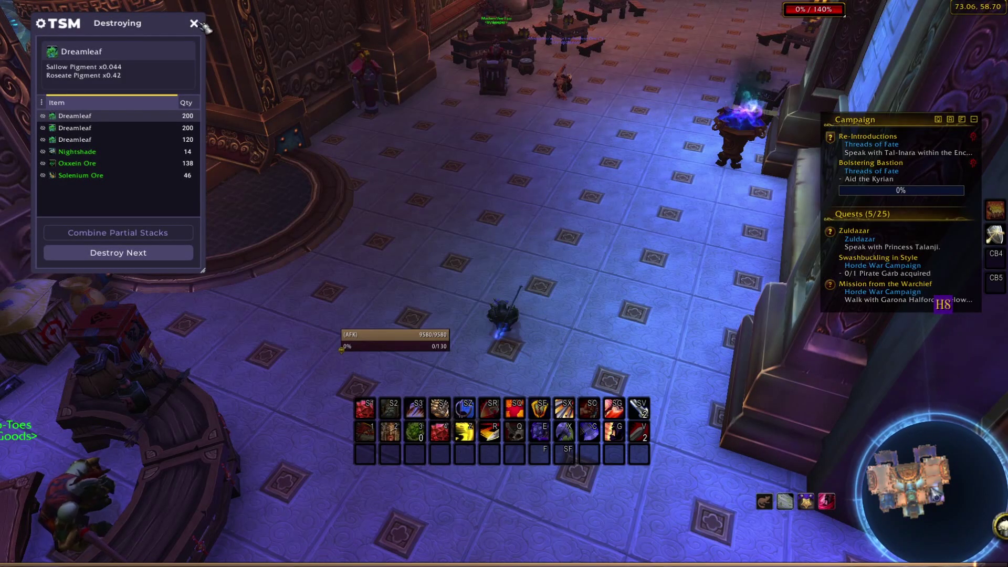
key(Escape)
key(b)
drag(469, 192, 399, 192)
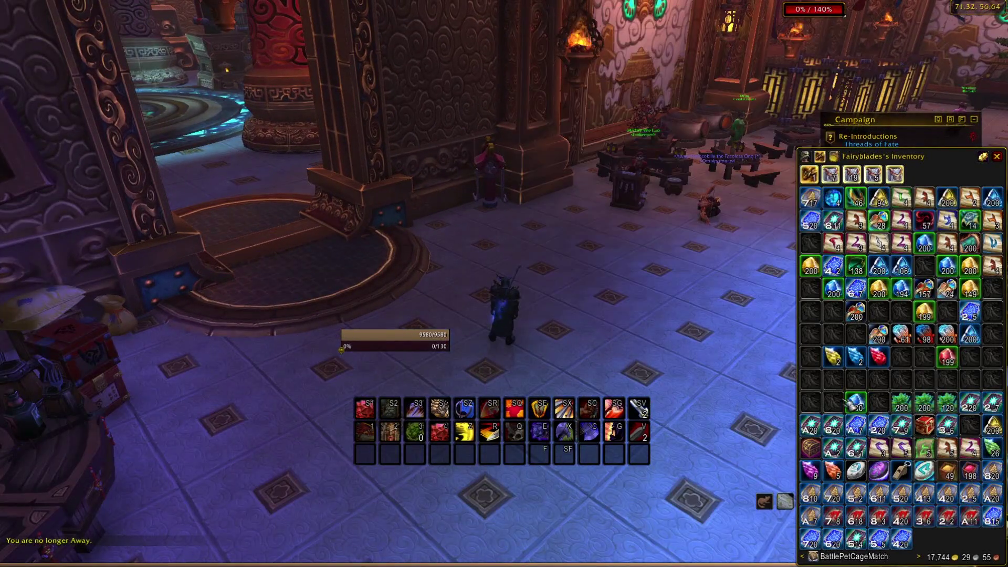